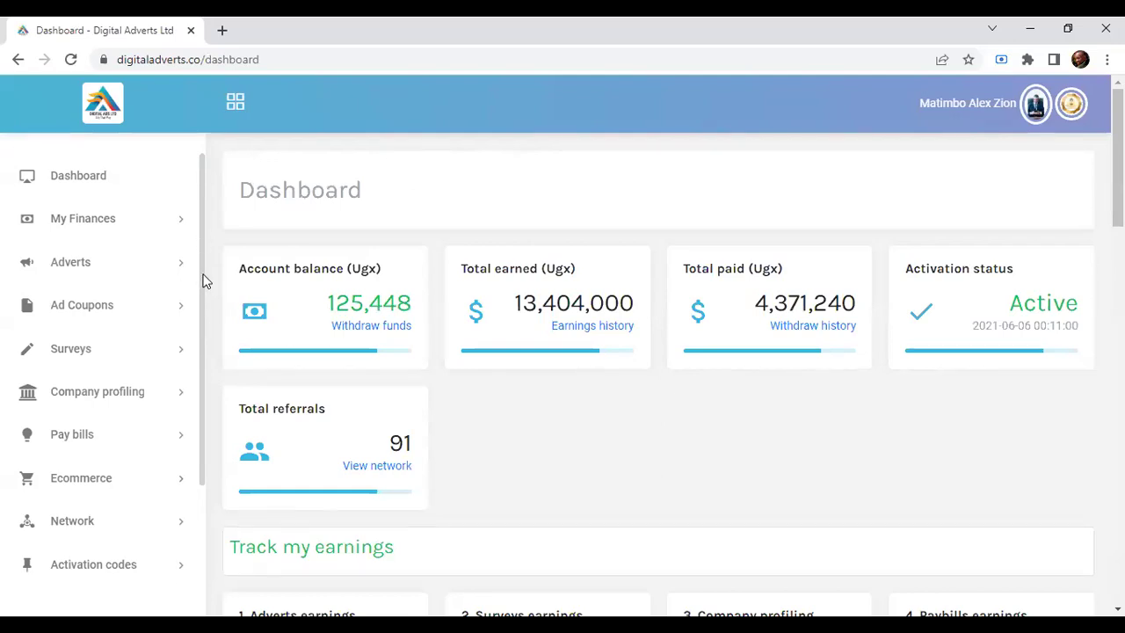
Open the page for creating activation codes.
scroll(201, 294, "down", 1)
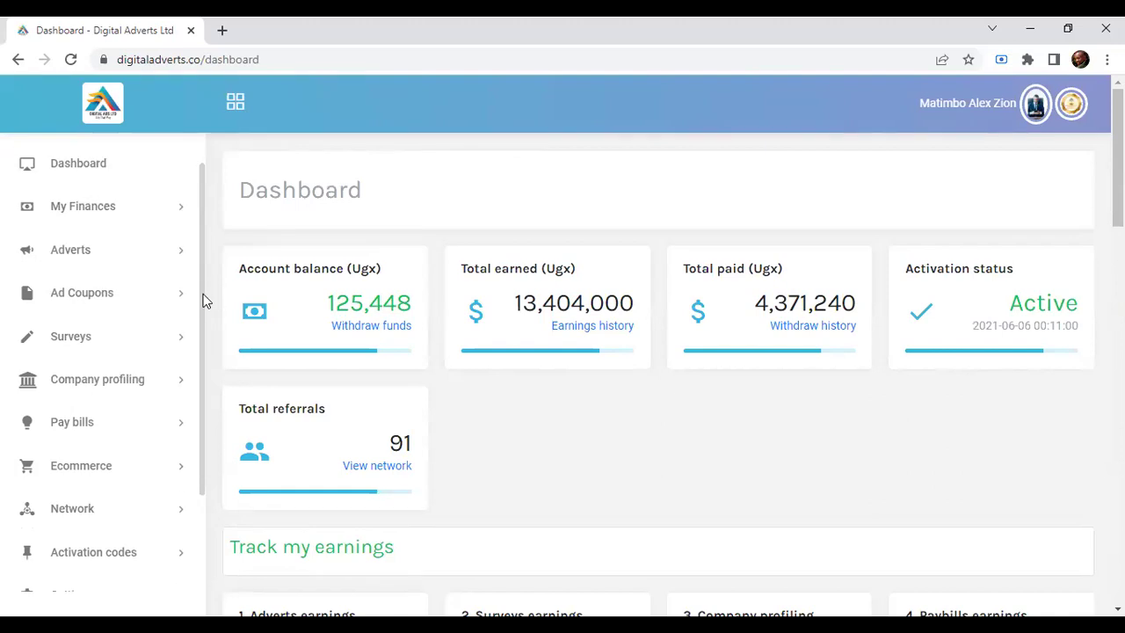
scroll(206, 349, "down", 1)
scroll(206, 361, "down", 3)
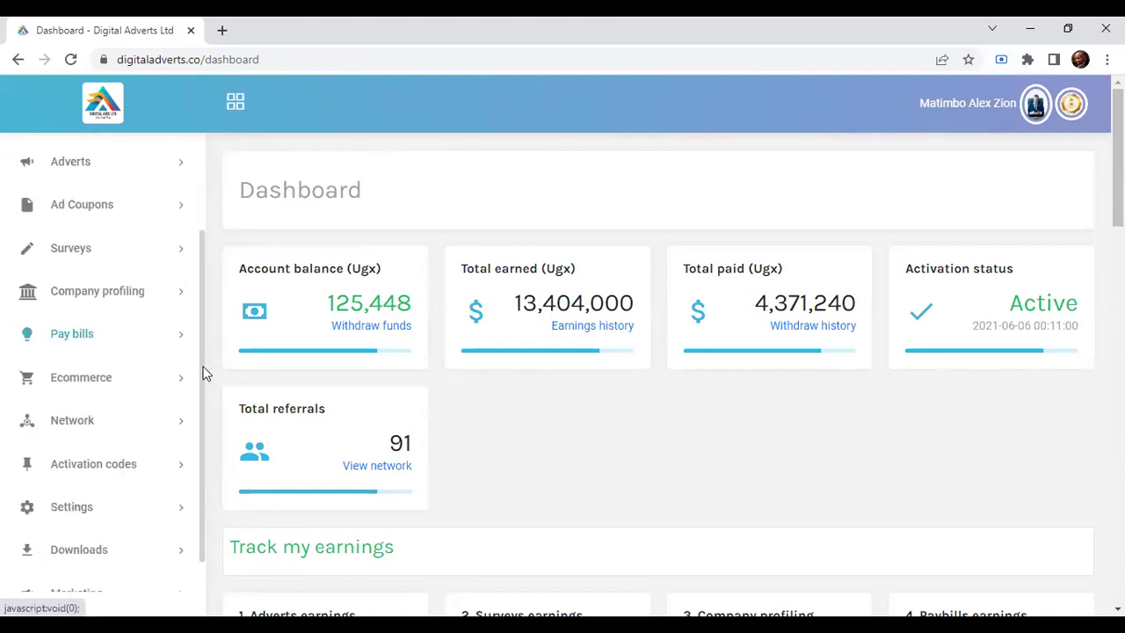
scroll(107, 451, "down", 1)
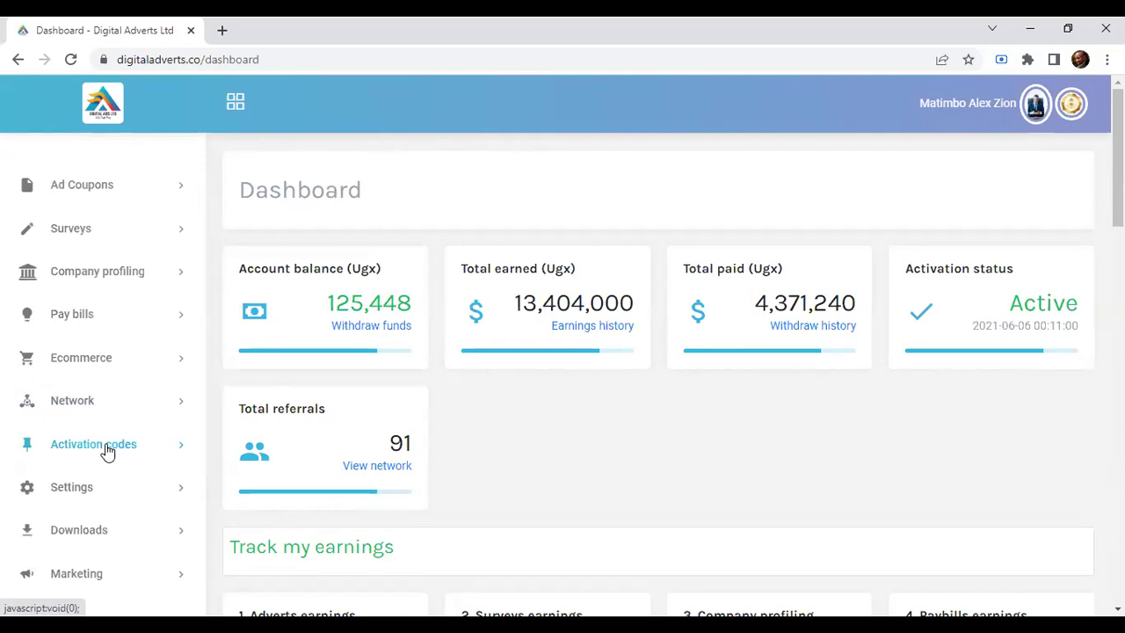
left_click(106, 451)
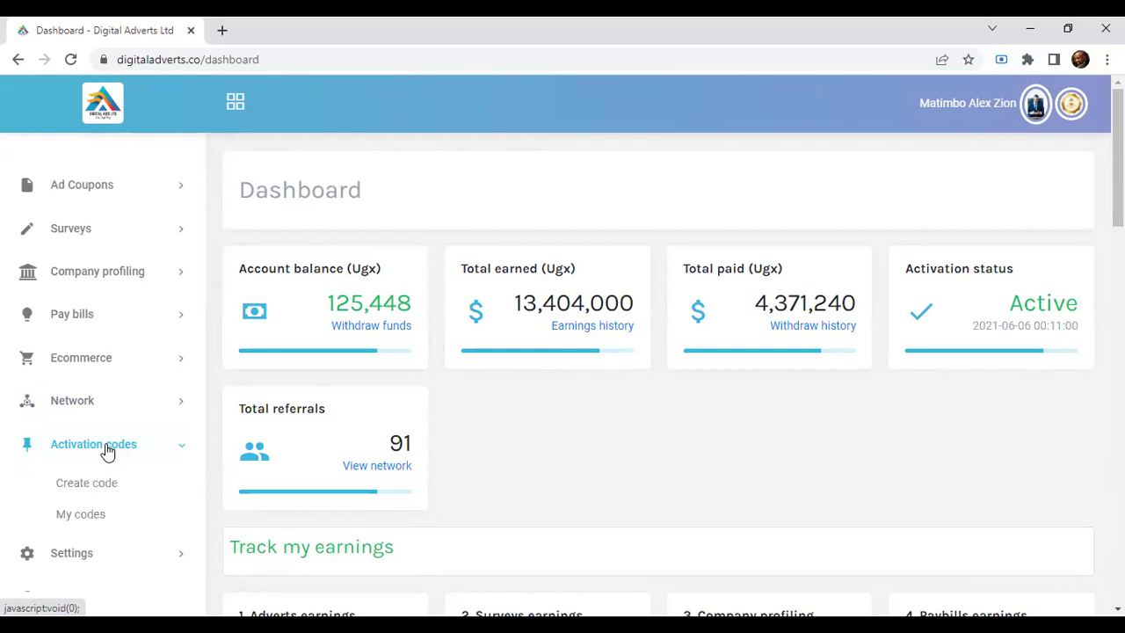
left_click(87, 494)
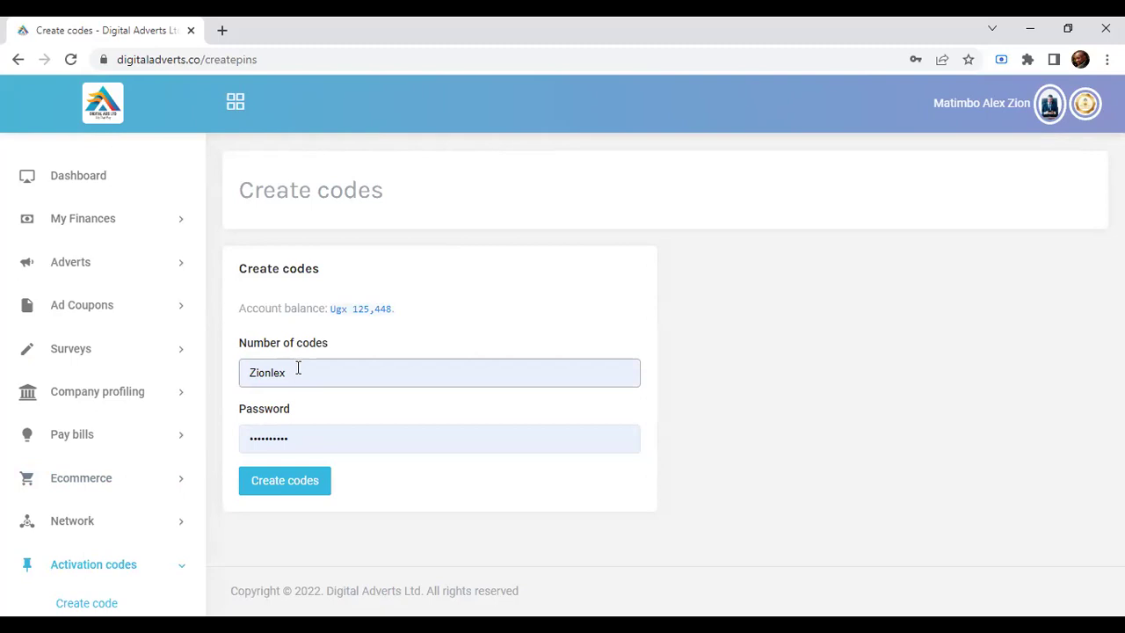
Replace the autofilled entry for the number of activation codes with 1.
key("ctrl+a")
key("BackSpace")
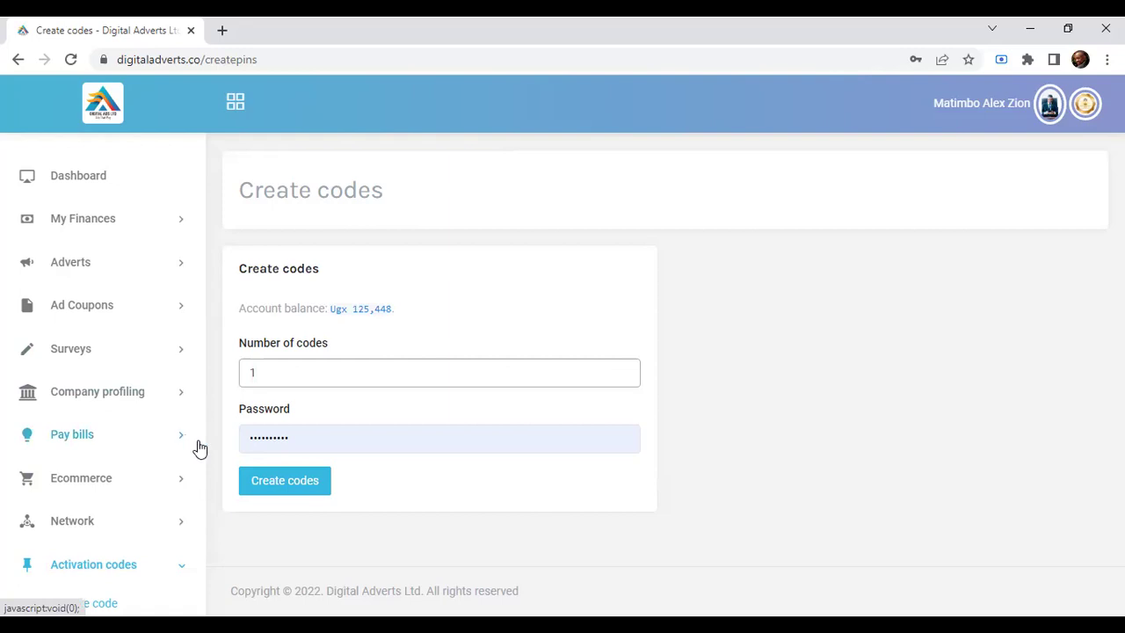
left_click(155, 507)
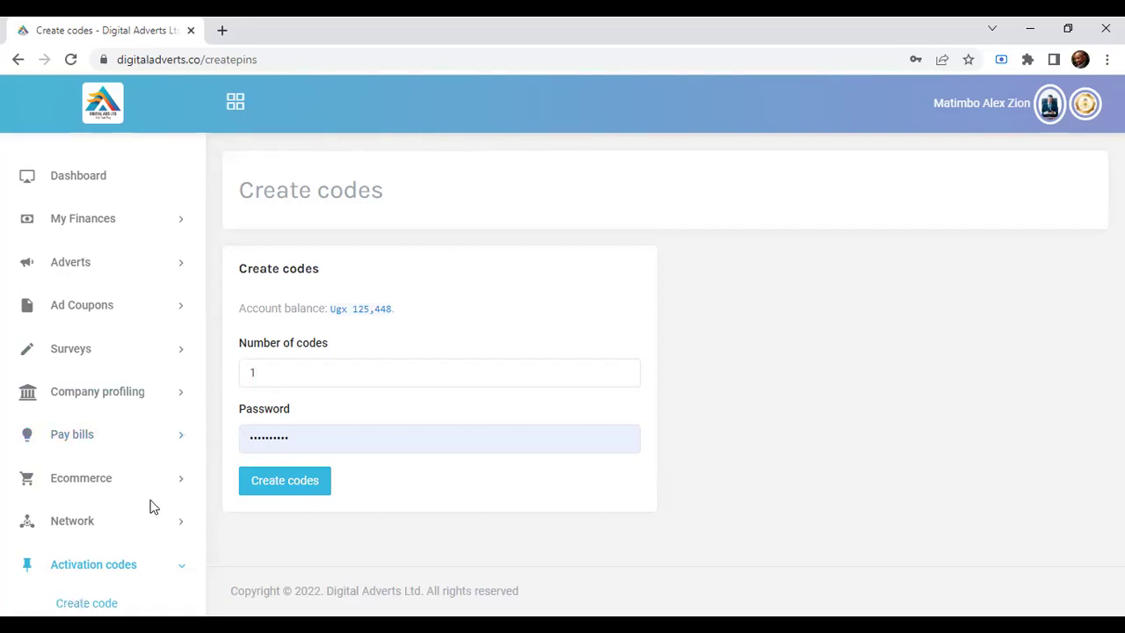
left_click(180, 573)
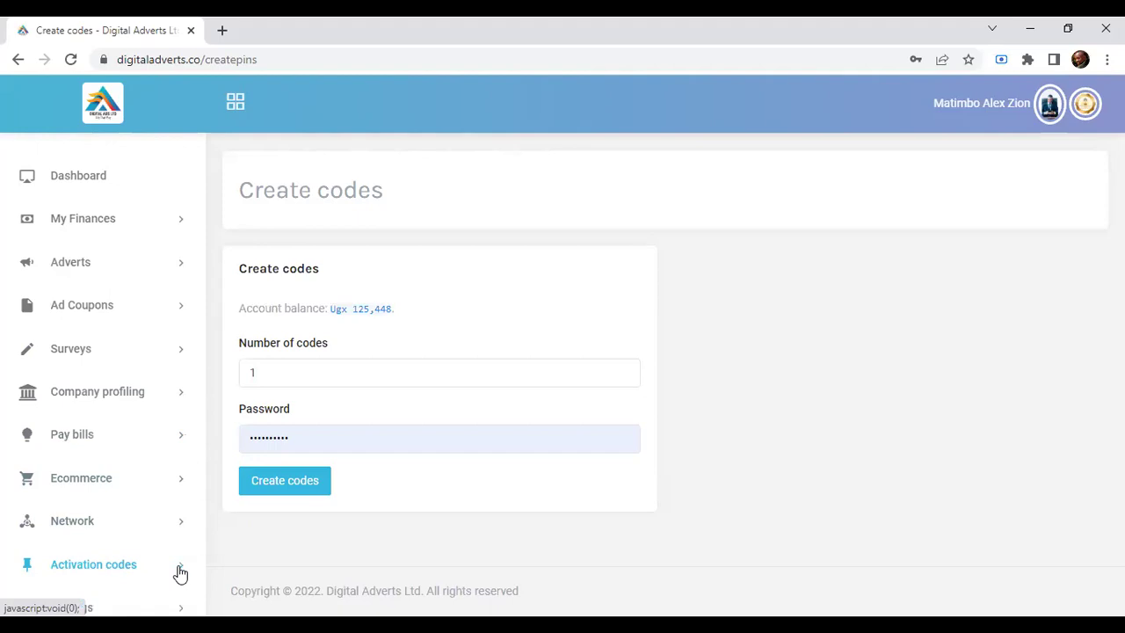
left_click(141, 573)
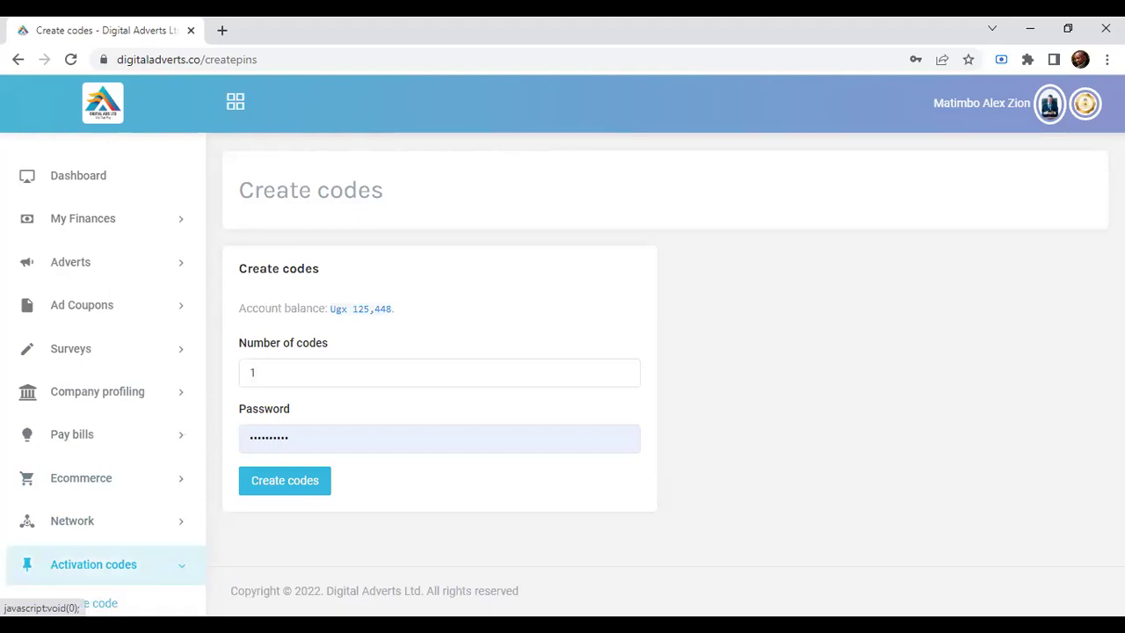
left_click(116, 551)
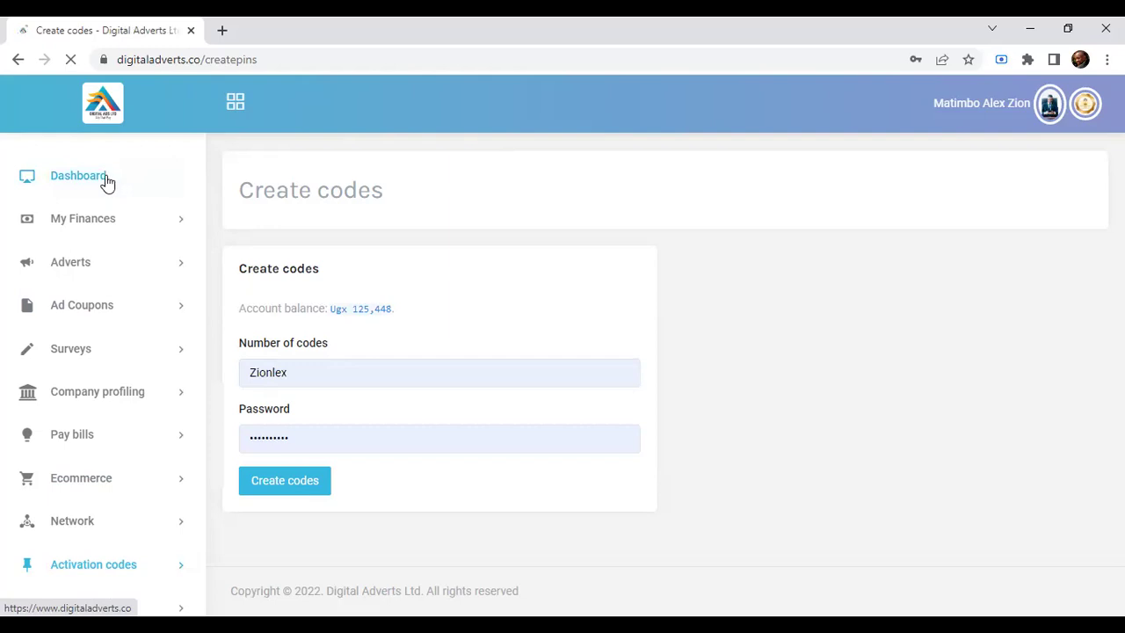
Return to the dashboard and open the list of your own activation codes.
left_click(91, 182)
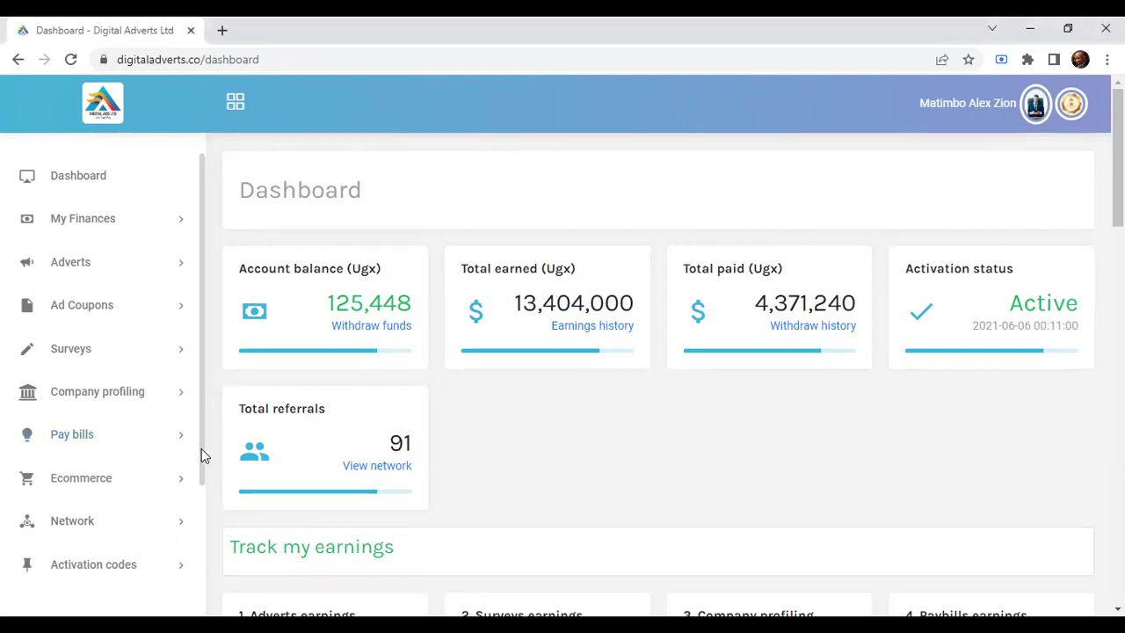
left_click_drag(199, 469, 195, 554)
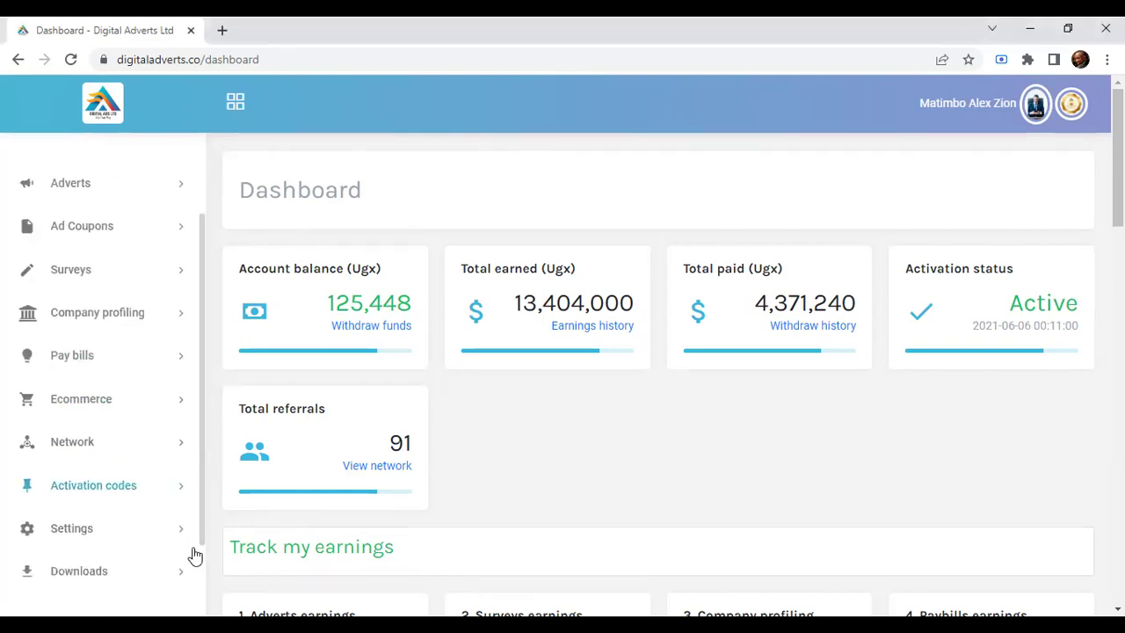
scroll(195, 553, "down", 1)
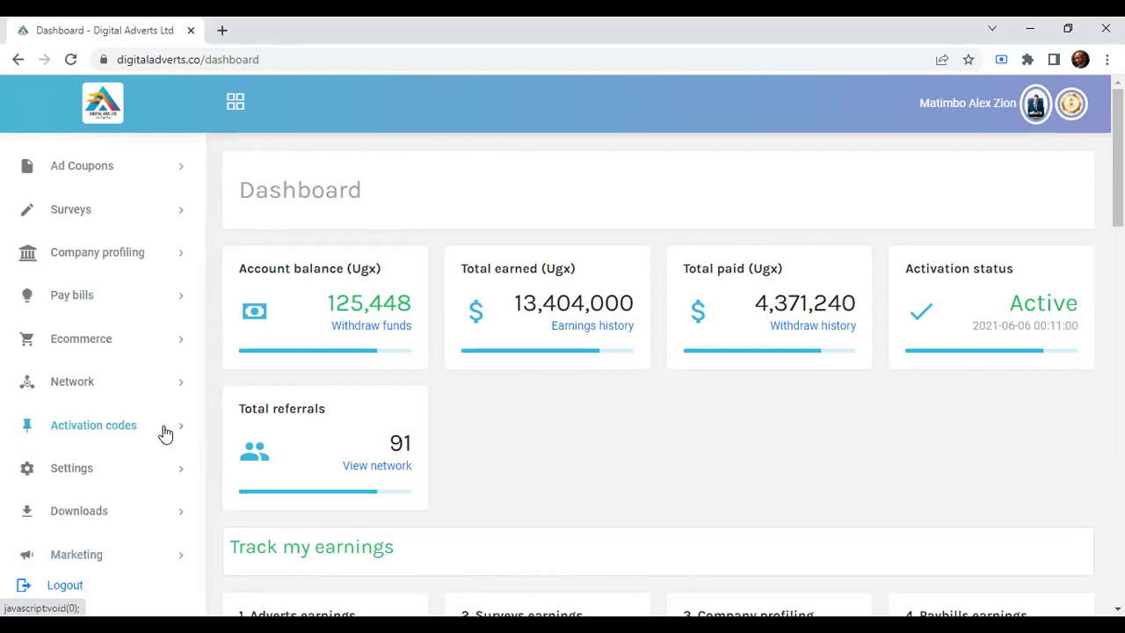
left_click(166, 433)
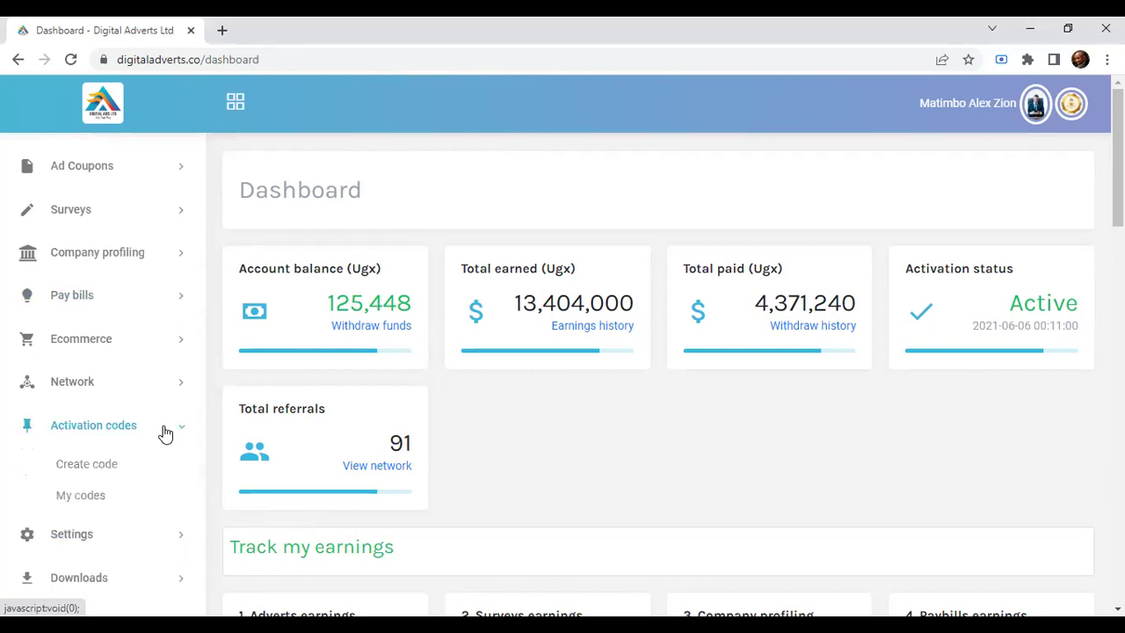
left_click(81, 498)
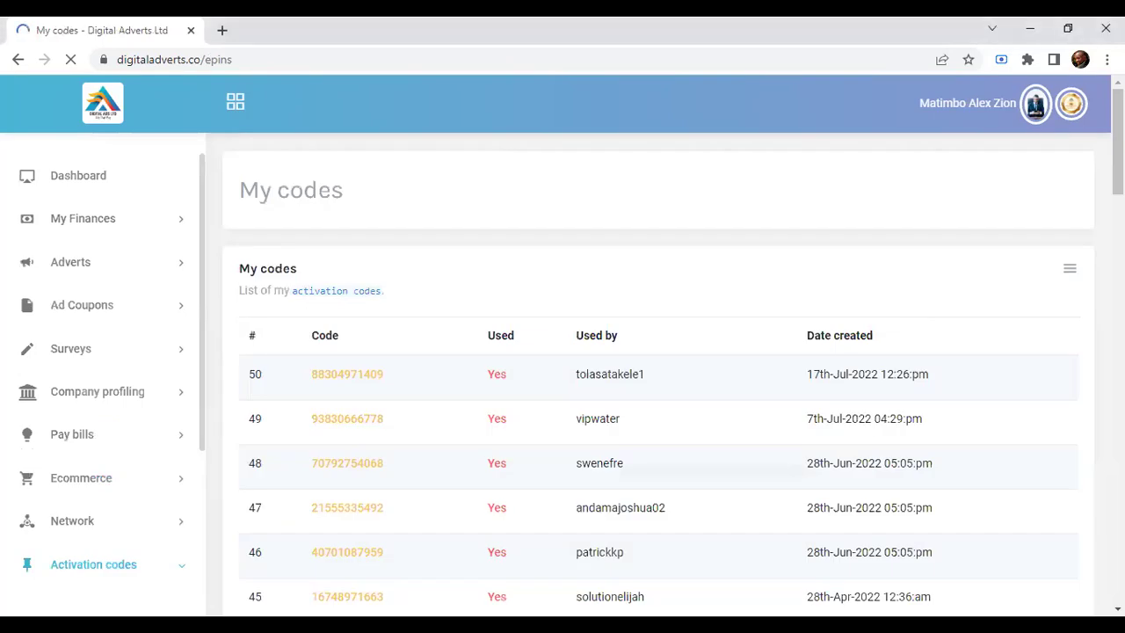
Examine the activation code list, including the codes, whether each is used, by whom, and the creation dates.
left_click_drag(239, 268, 875, 335)
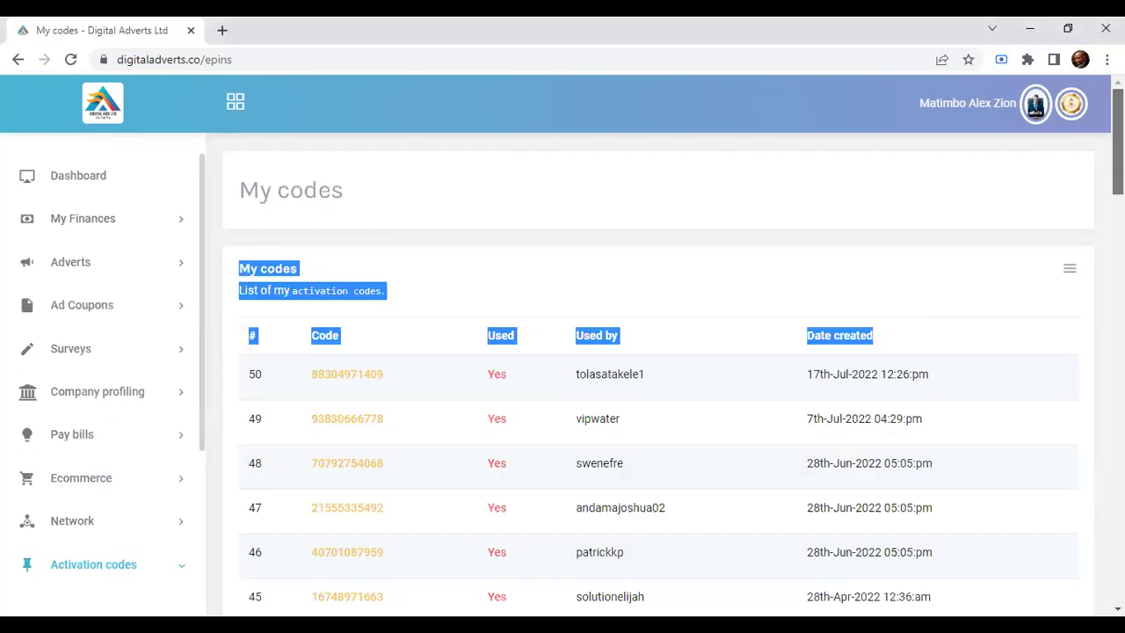
scroll(757, 153, "down", 3)
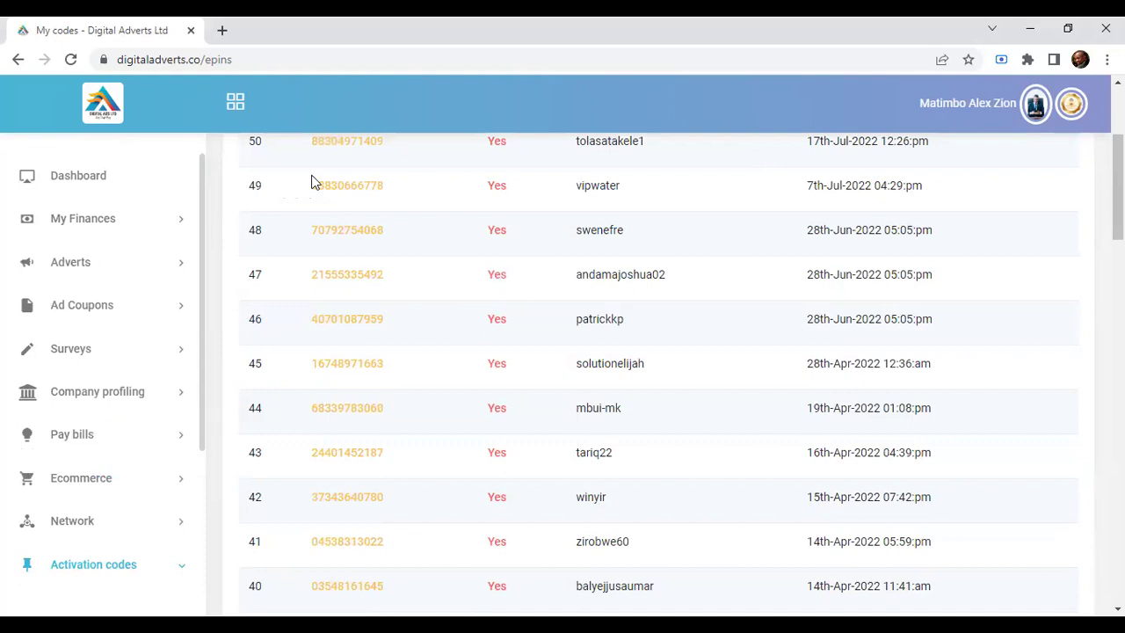
left_click_drag(315, 193, 374, 298)
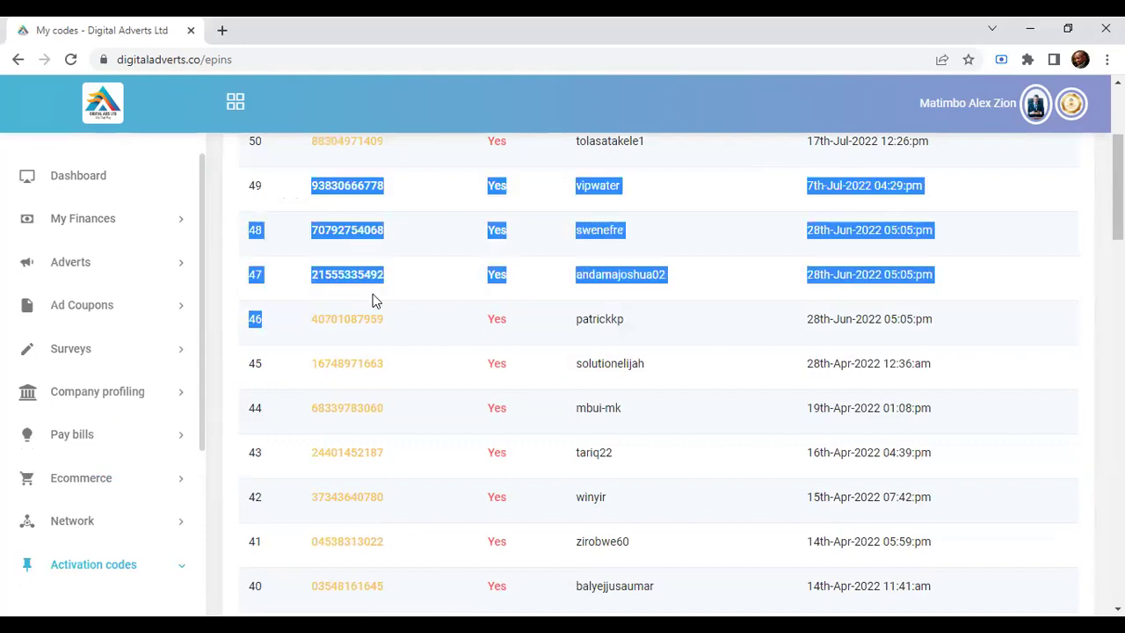
left_click_drag(311, 187, 371, 194)
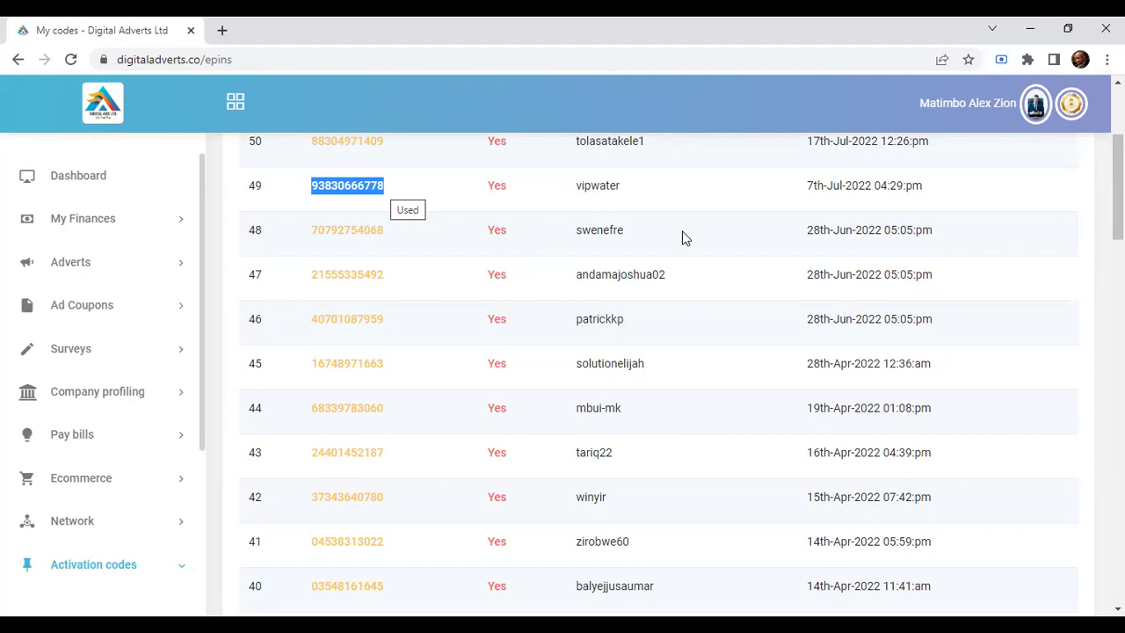
left_click(731, 215)
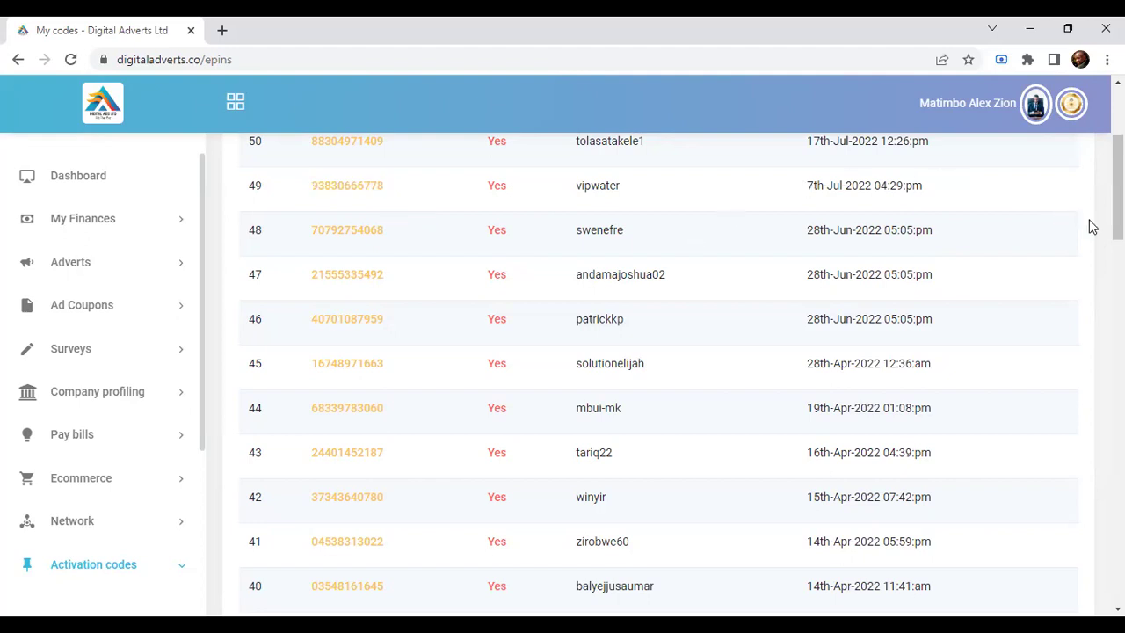
scroll(530, 351, "up", 2)
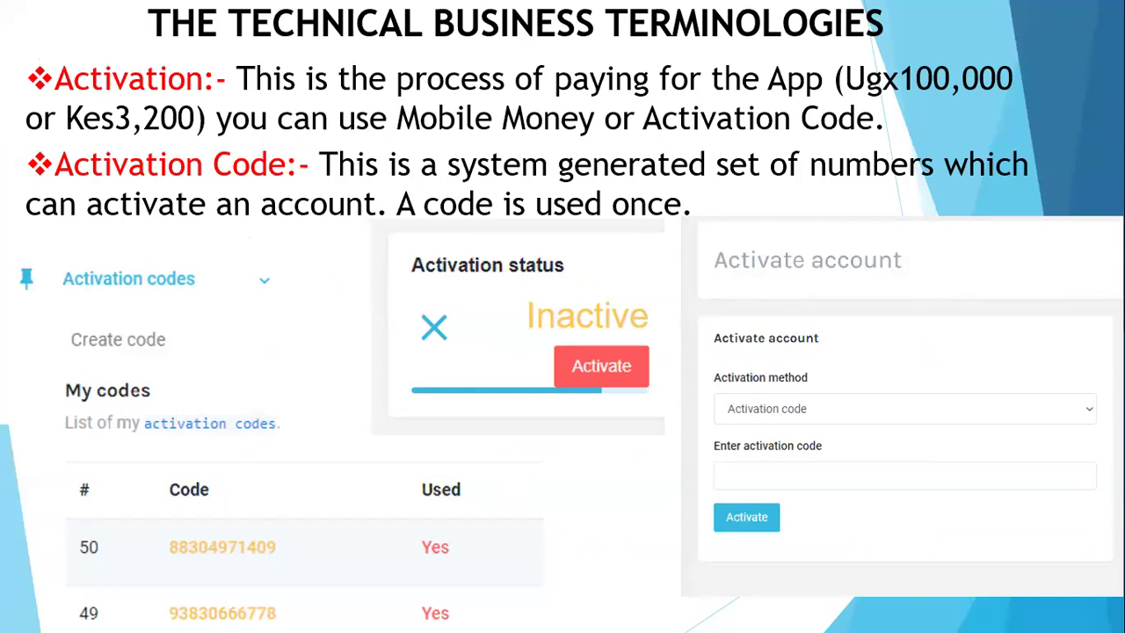
key("Right")
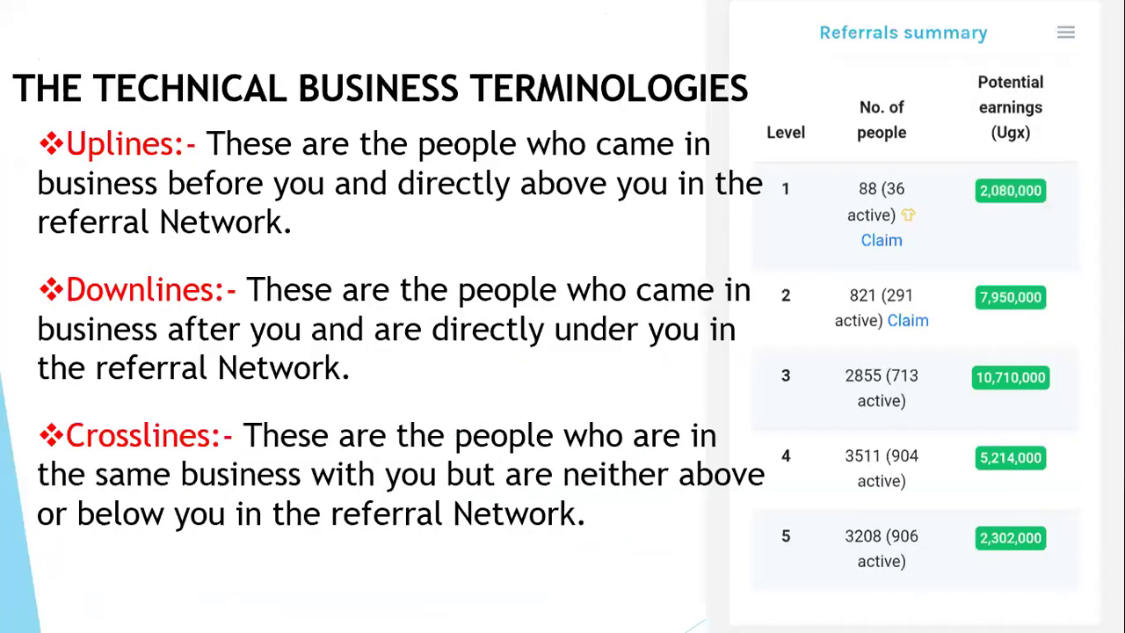
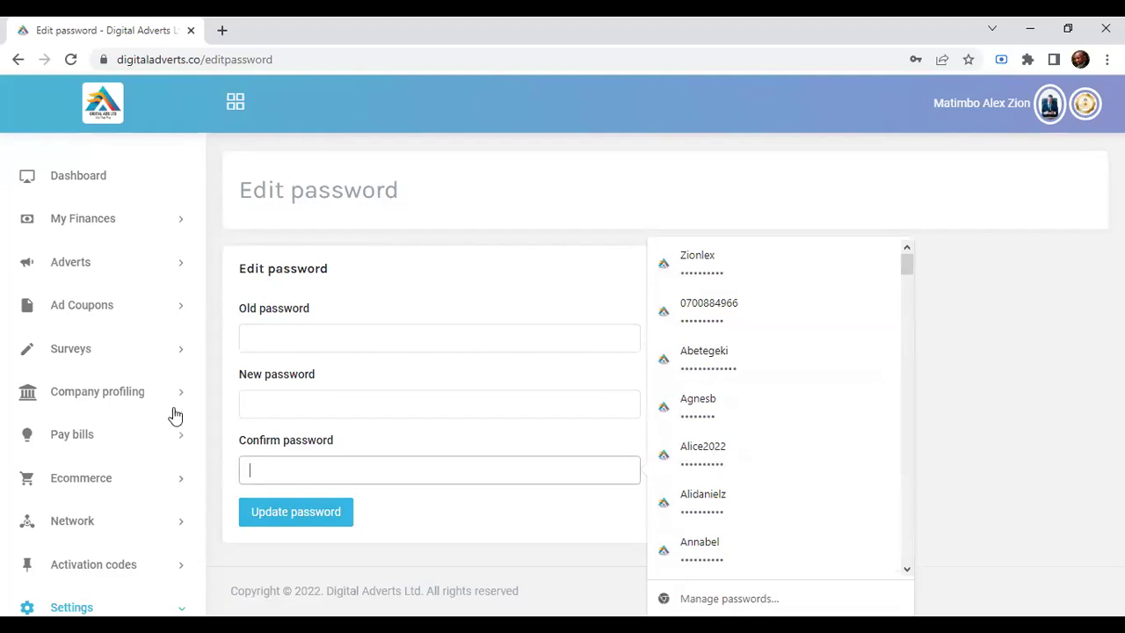
Leave the password editing page for the dashboard, and open the profile editing form to review its fields.
left_click_drag(173, 410, 186, 216)
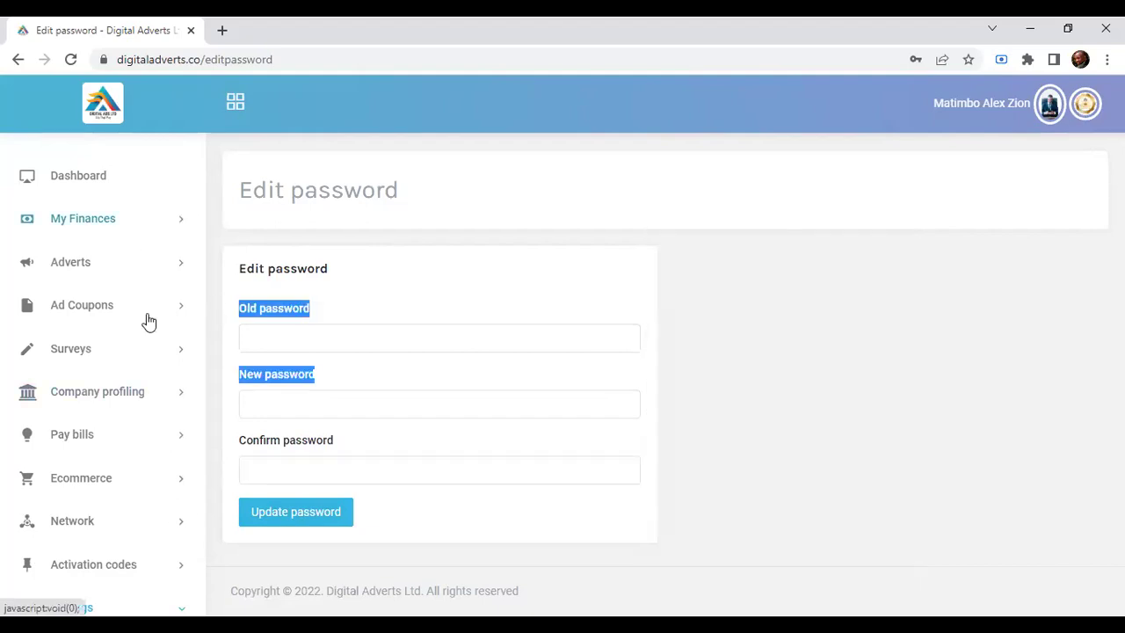
left_click(101, 184)
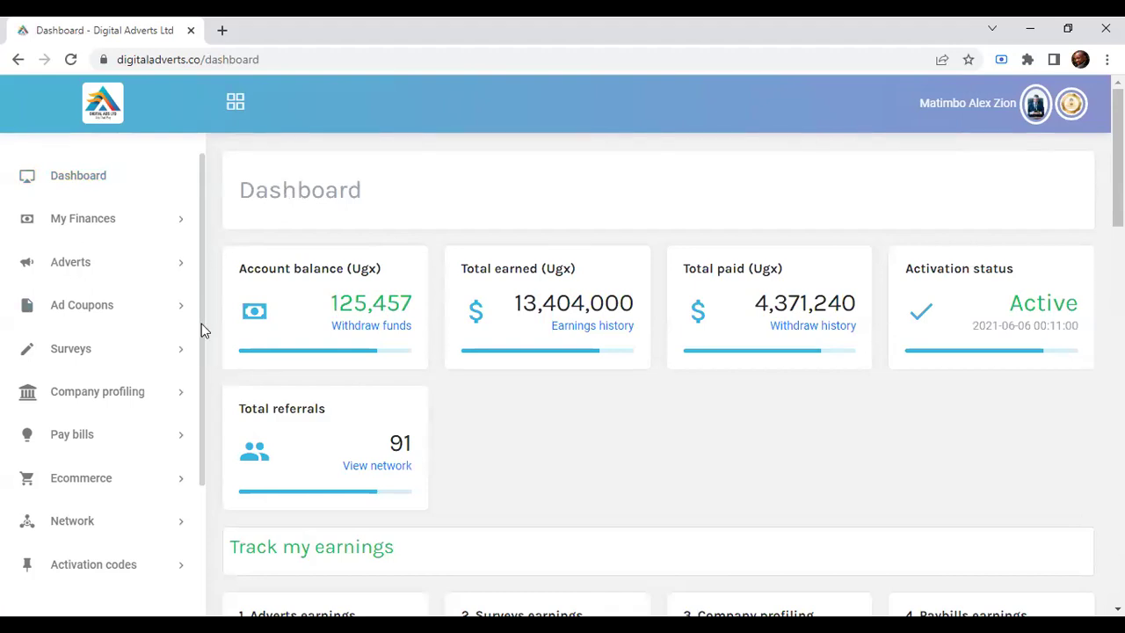
scroll(207, 387, "down", 1)
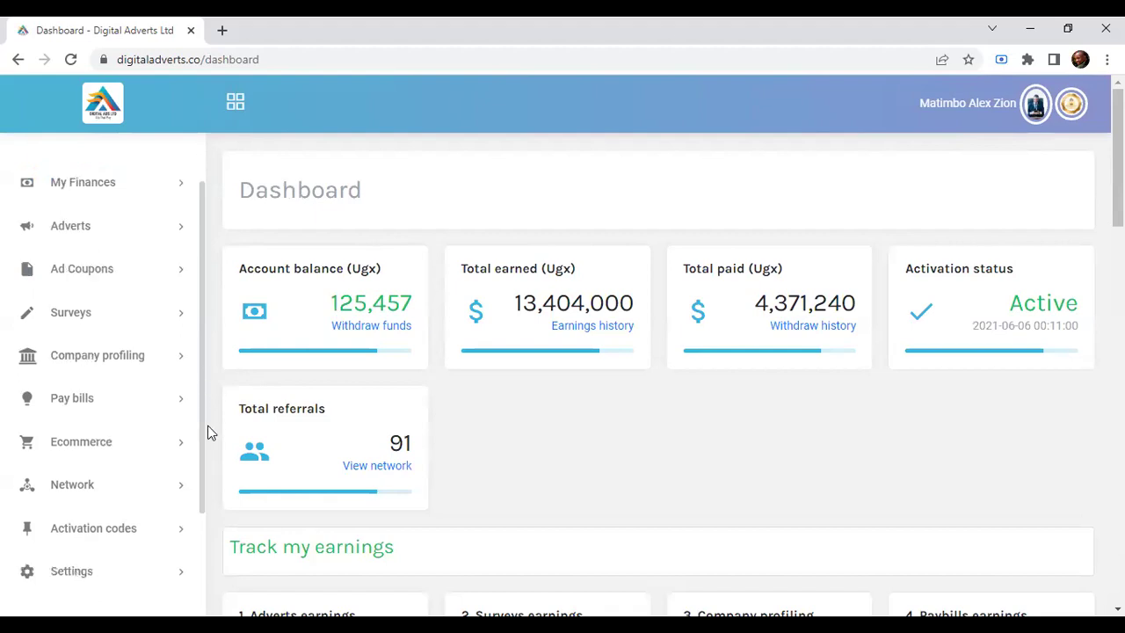
scroll(205, 427, "down", 2)
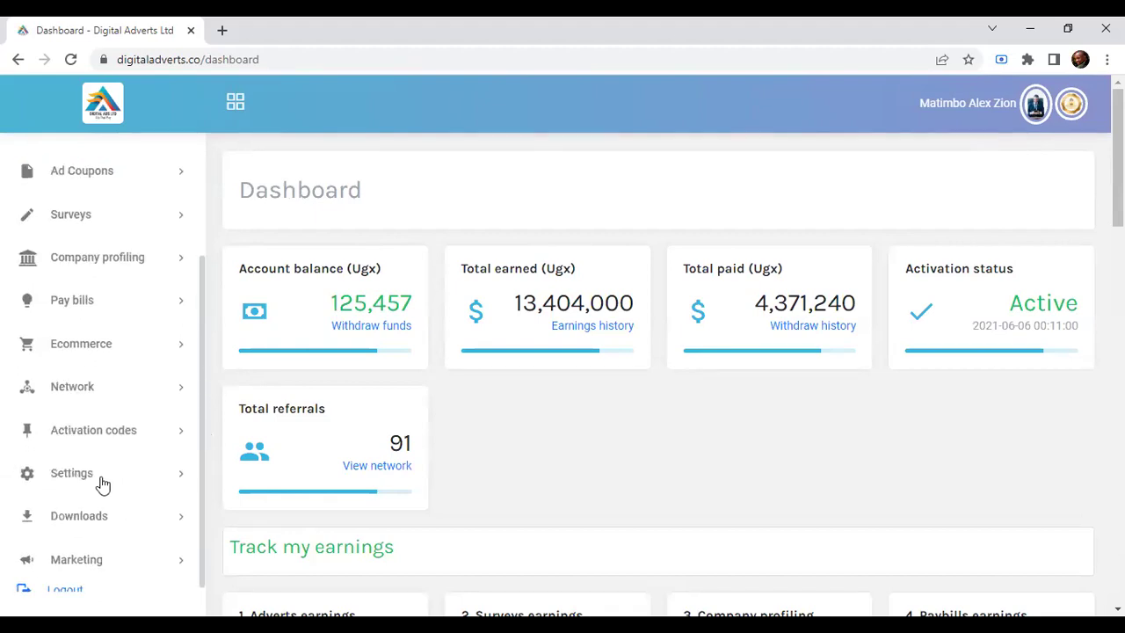
left_click(103, 484)
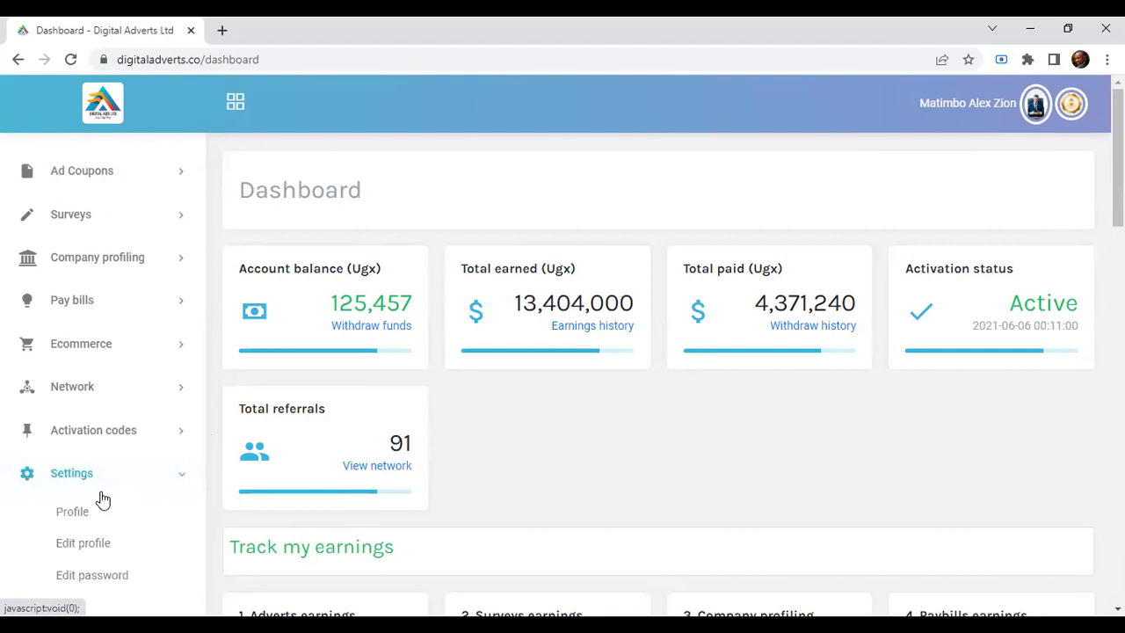
left_click(90, 553)
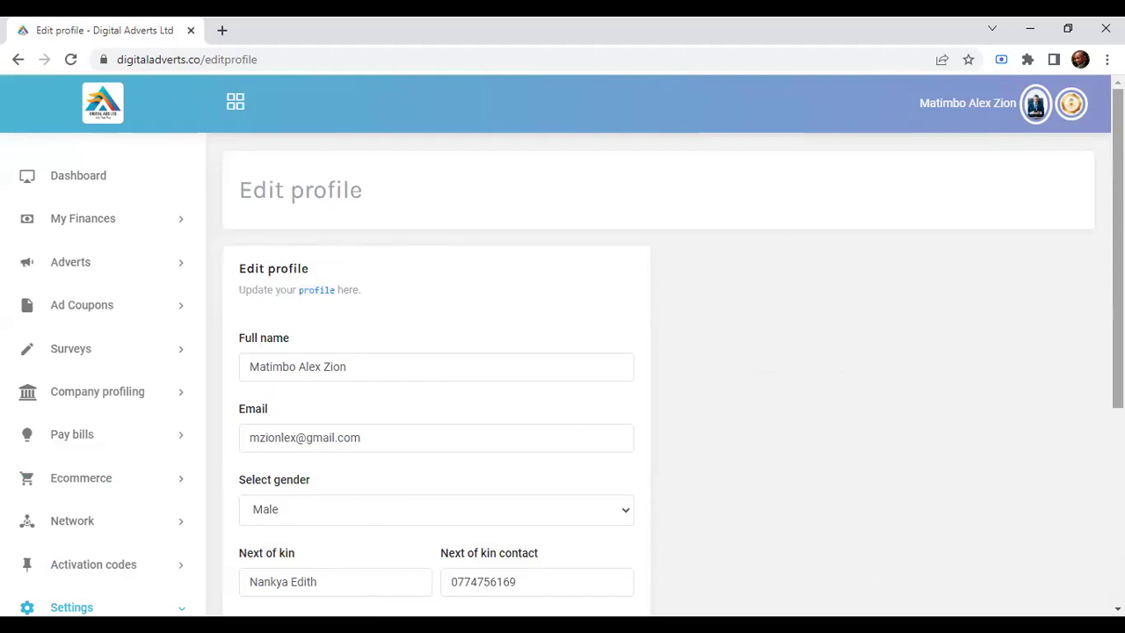
scroll(712, 457, "down", 1)
scroll(713, 457, "down", 3)
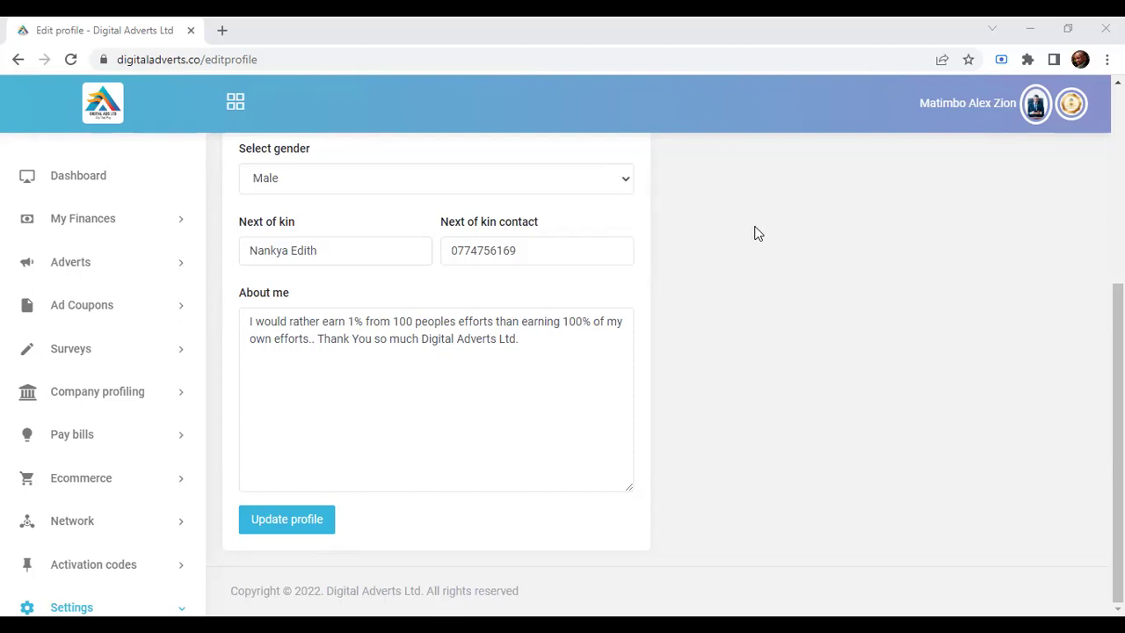
Log out of the account.
left_click(1048, 127)
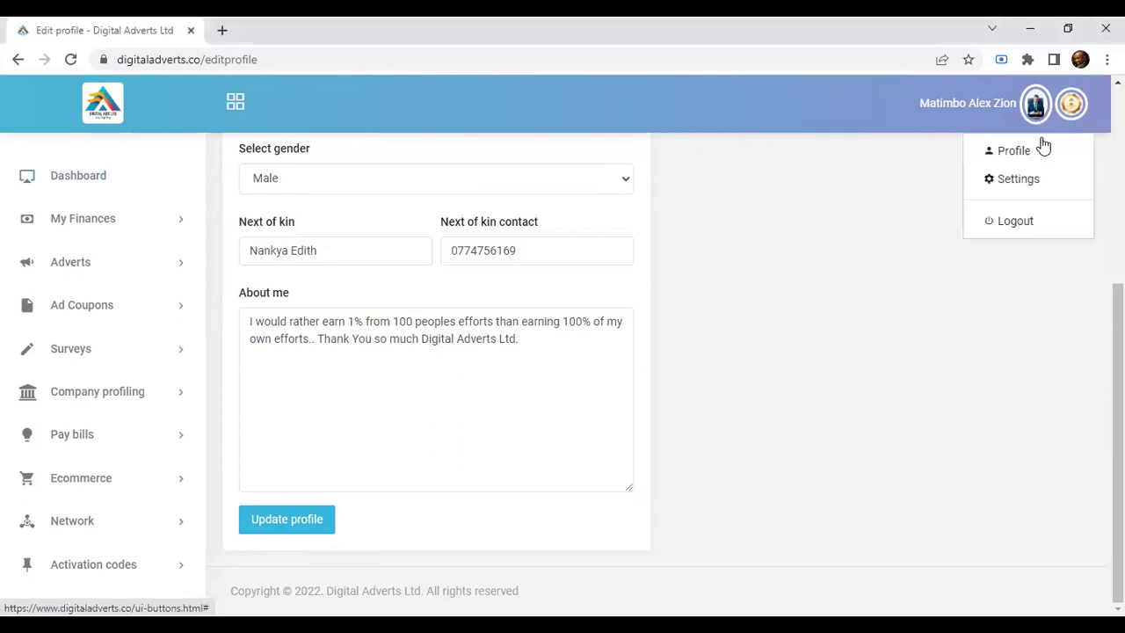
left_click(1015, 221)
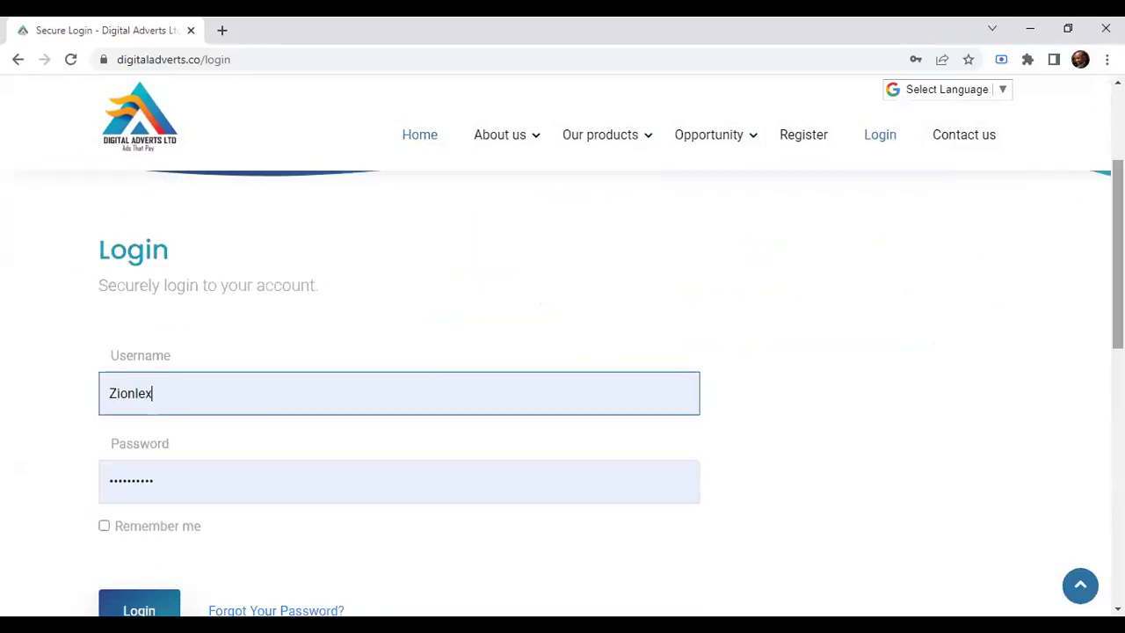
Go to the website's home page and open the login page from there.
scroll(916, 241, "up", 1)
scroll(895, 214, "up", 1)
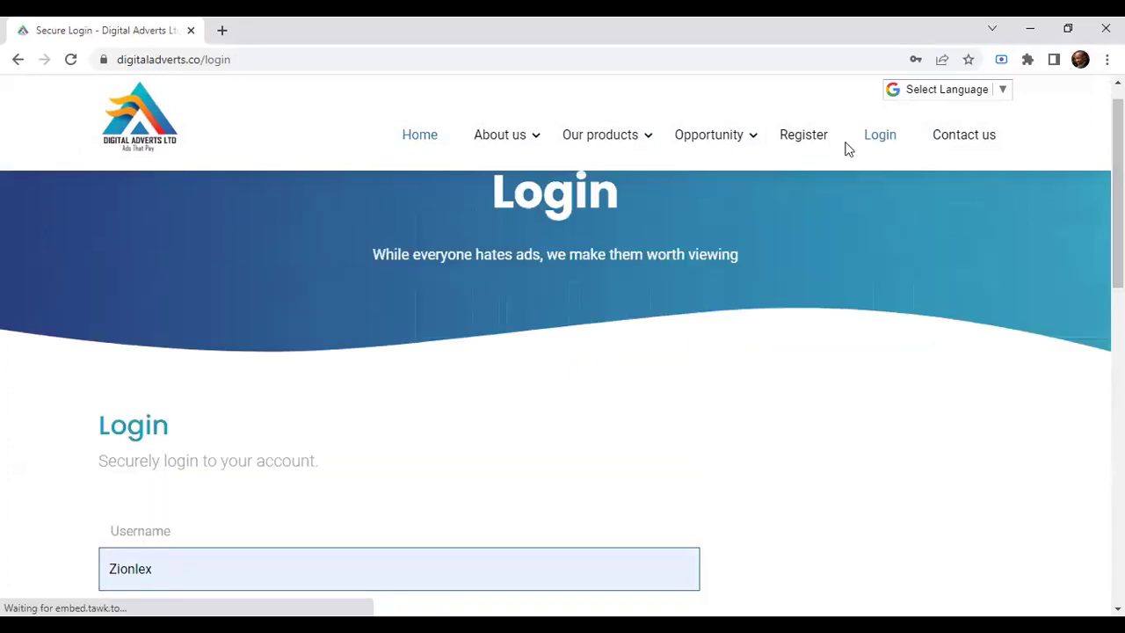
left_click(420, 136)
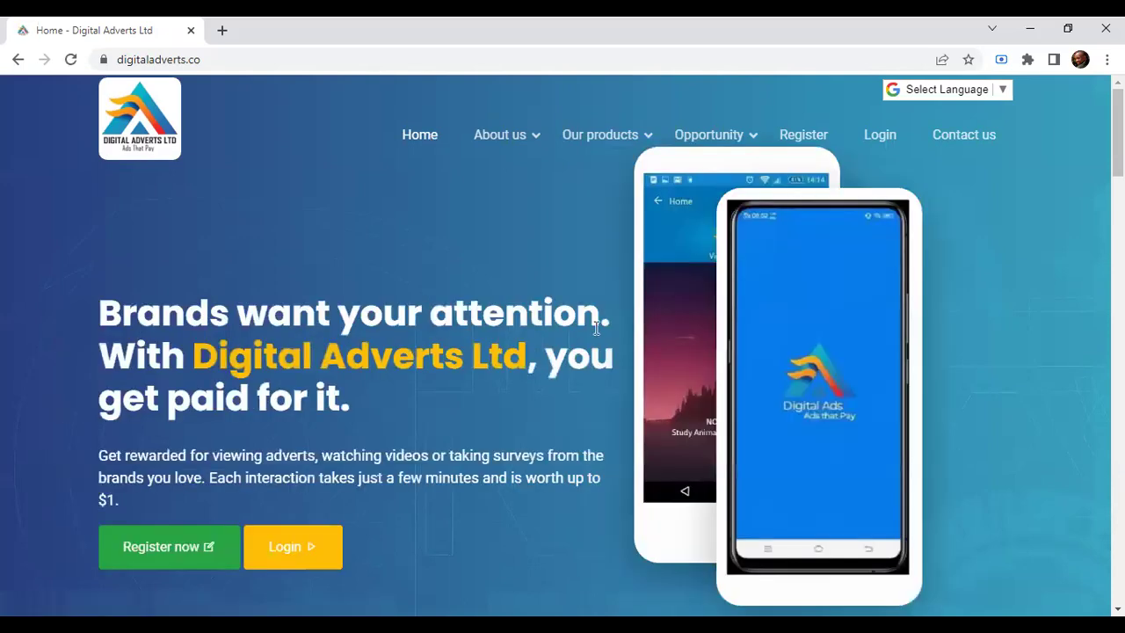
left_click(290, 560)
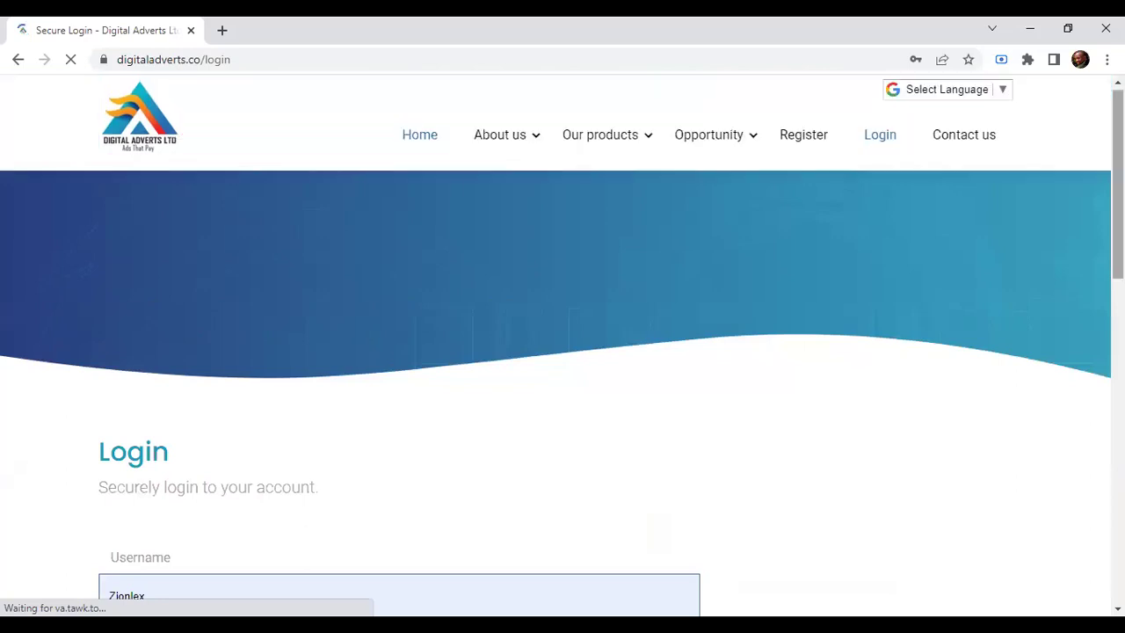
Open the forgotten-password page from the login form.
scroll(562, 352, "down", 3)
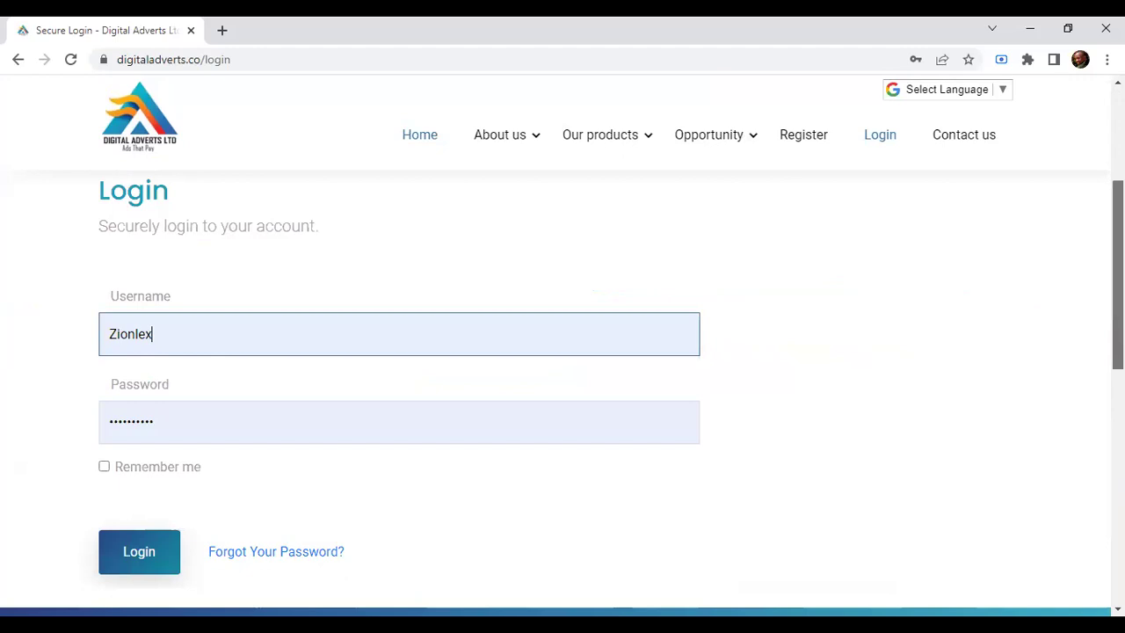
scroll(563, 393, "down", 1)
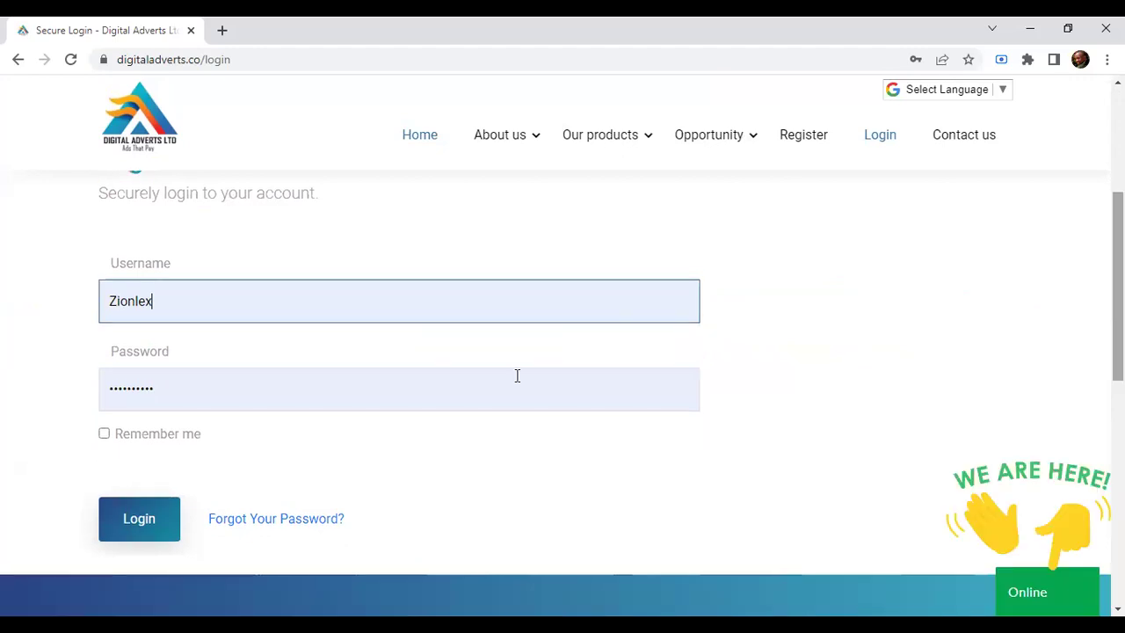
left_click(242, 545)
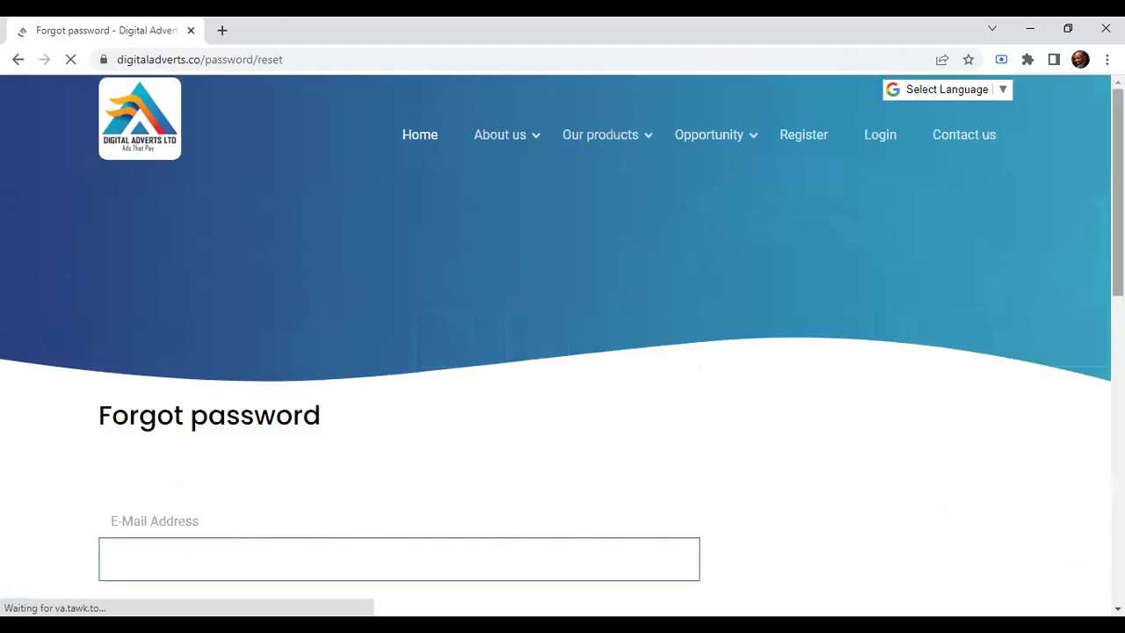
Fill in the account's e-mail address from the saved suggestions and request the password reset link.
scroll(562, 351, "down", 1)
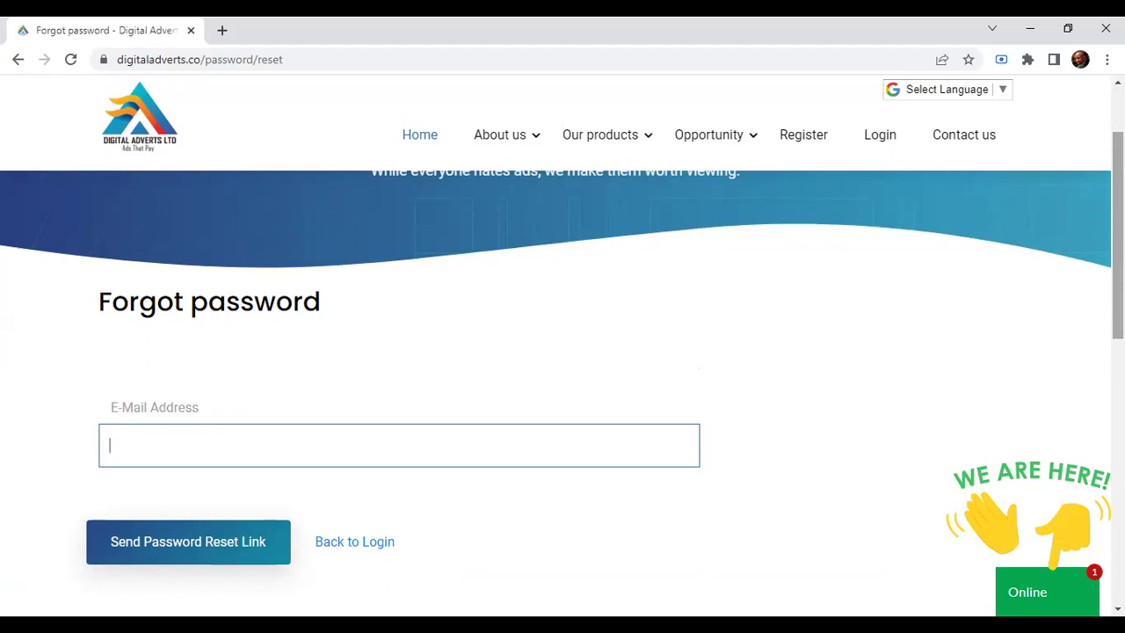
left_click(390, 437)
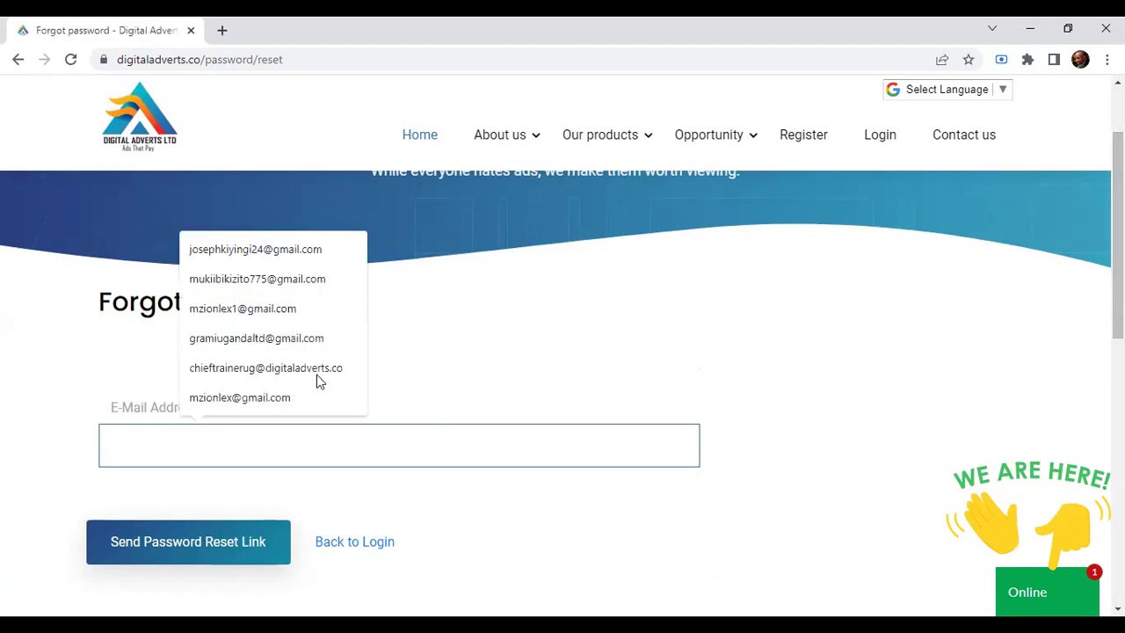
left_click(300, 308)
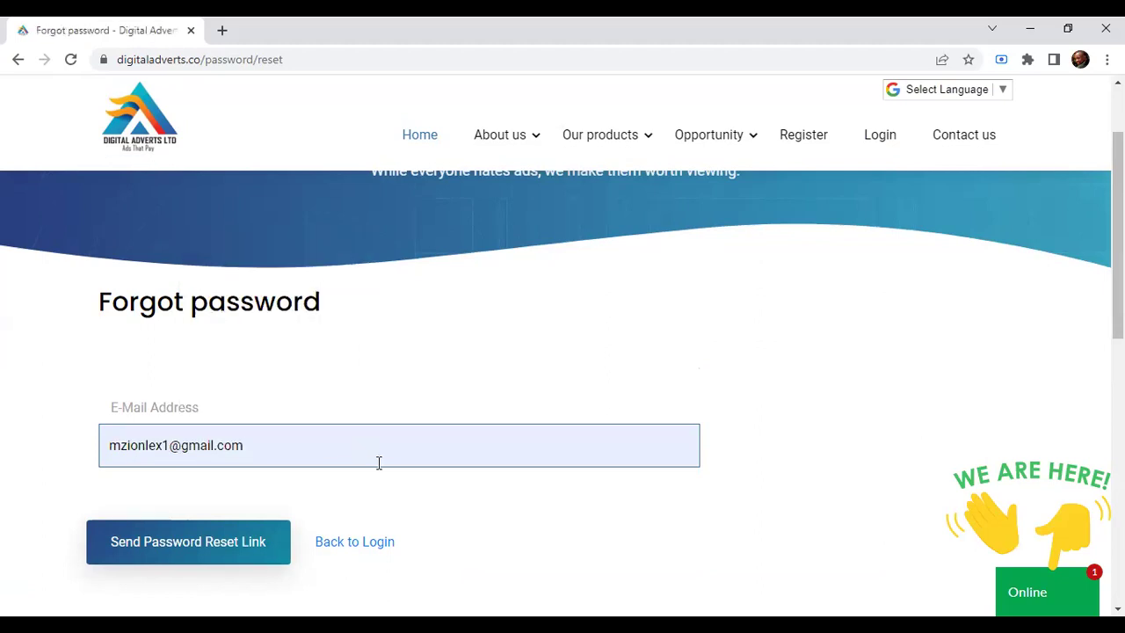
left_click(181, 546)
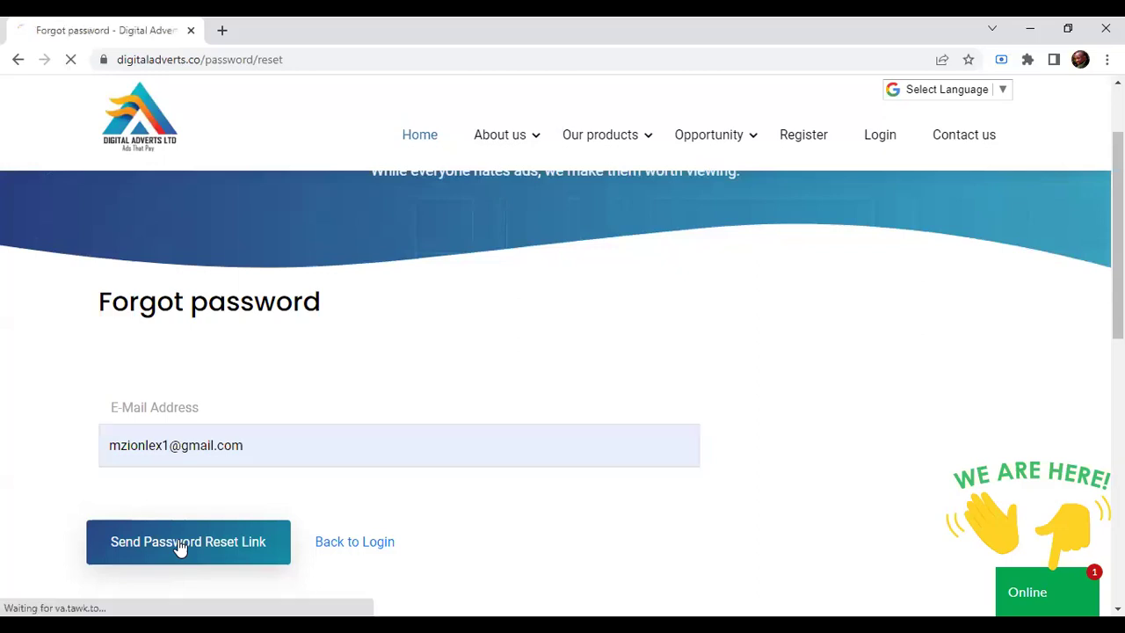